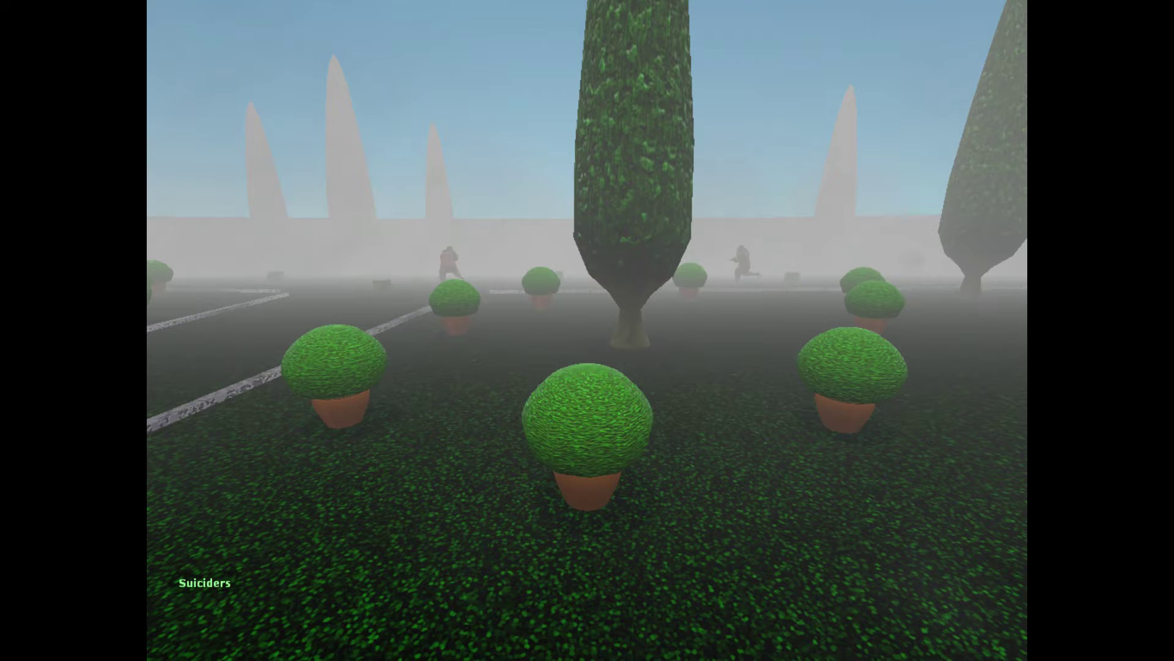
pyautogui.press('Tab')
pyautogui.press('Tab')
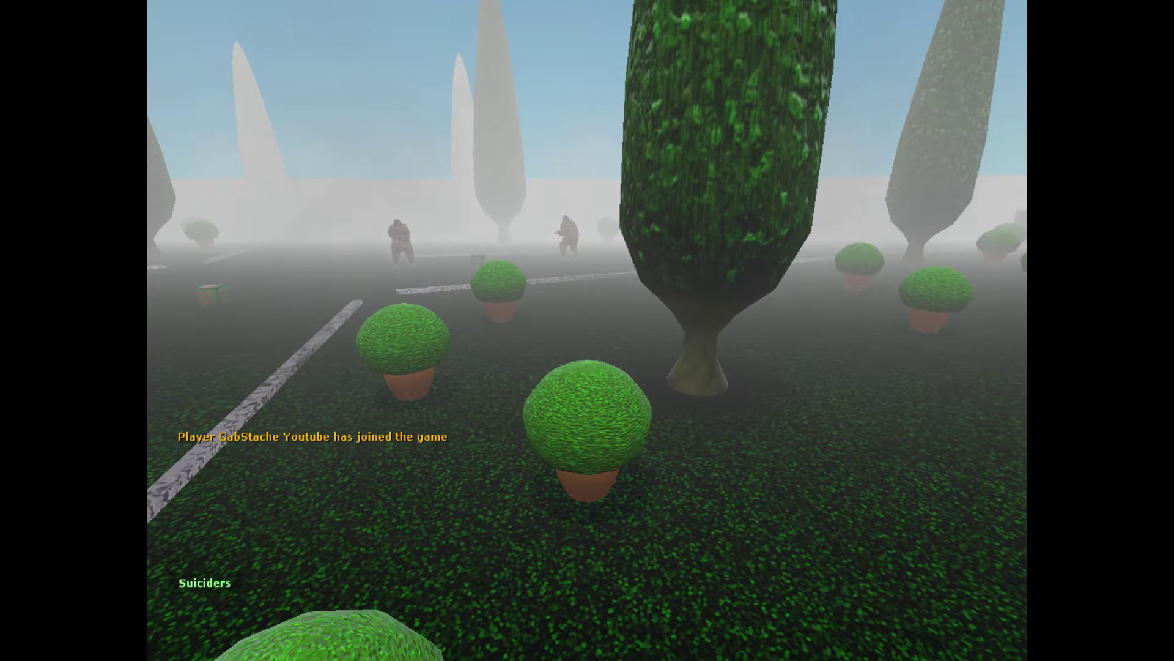
pyautogui.press('Tab')
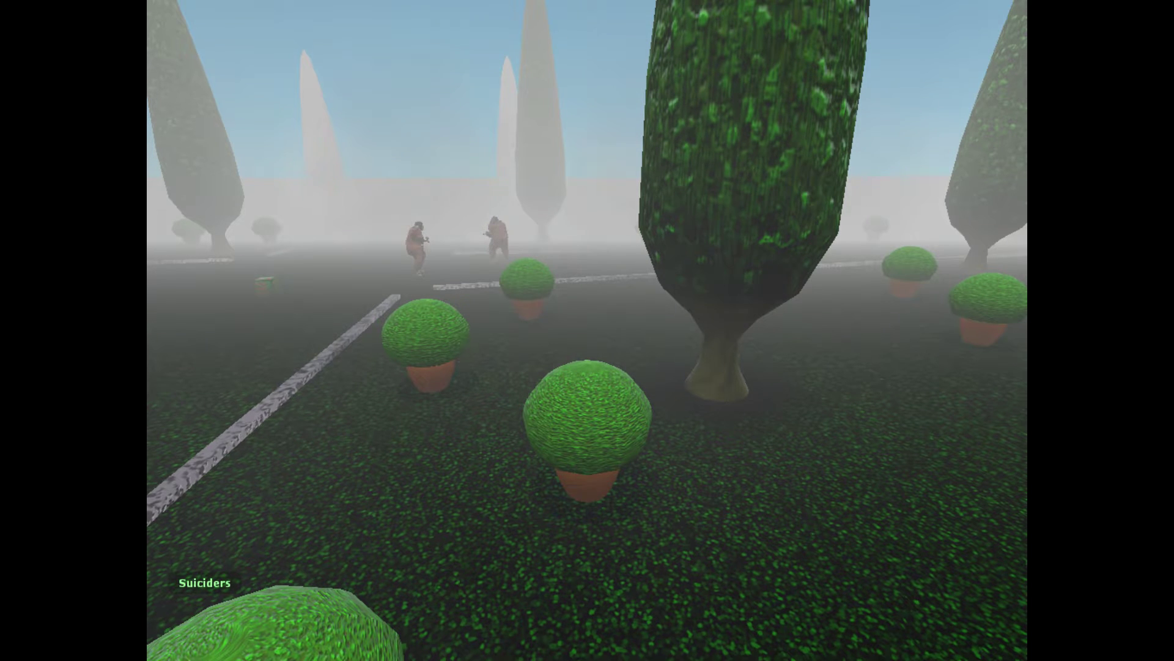
pyautogui.press('Tab')
pyautogui.press('Tab')
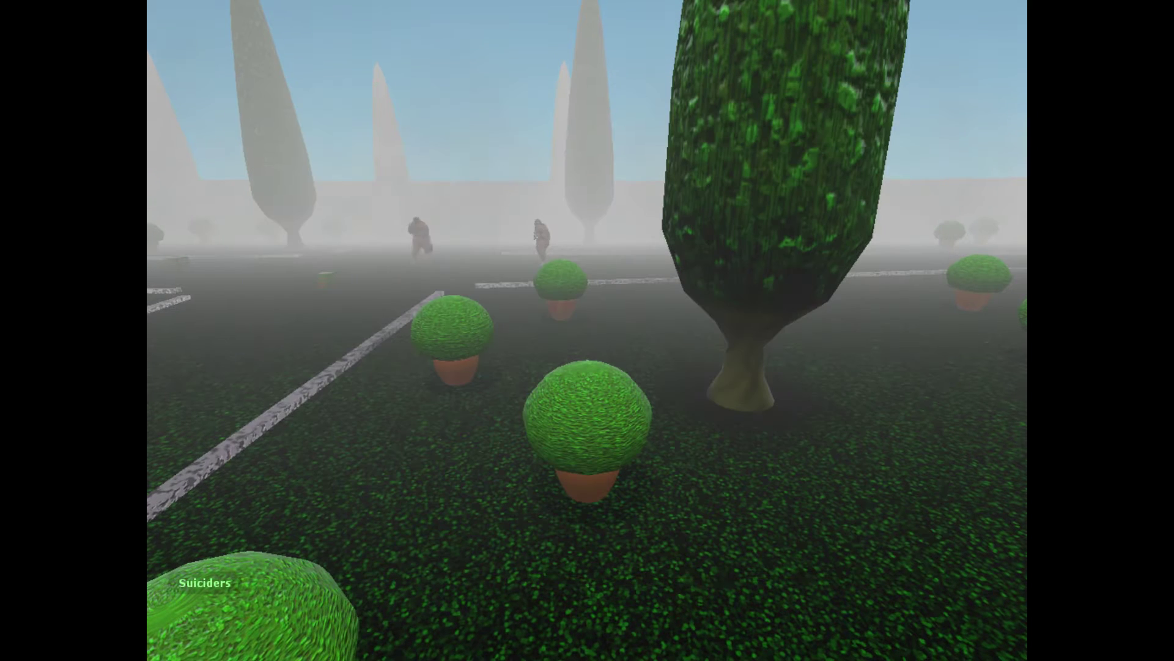
pyautogui.press('Tab')
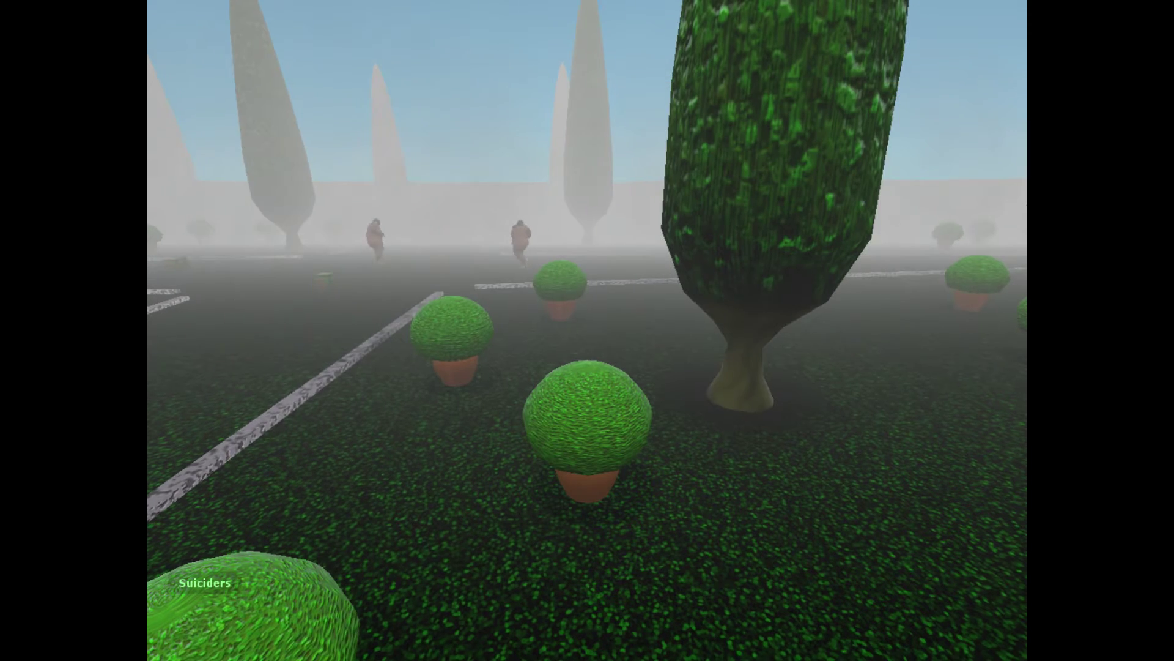
pyautogui.press('d')
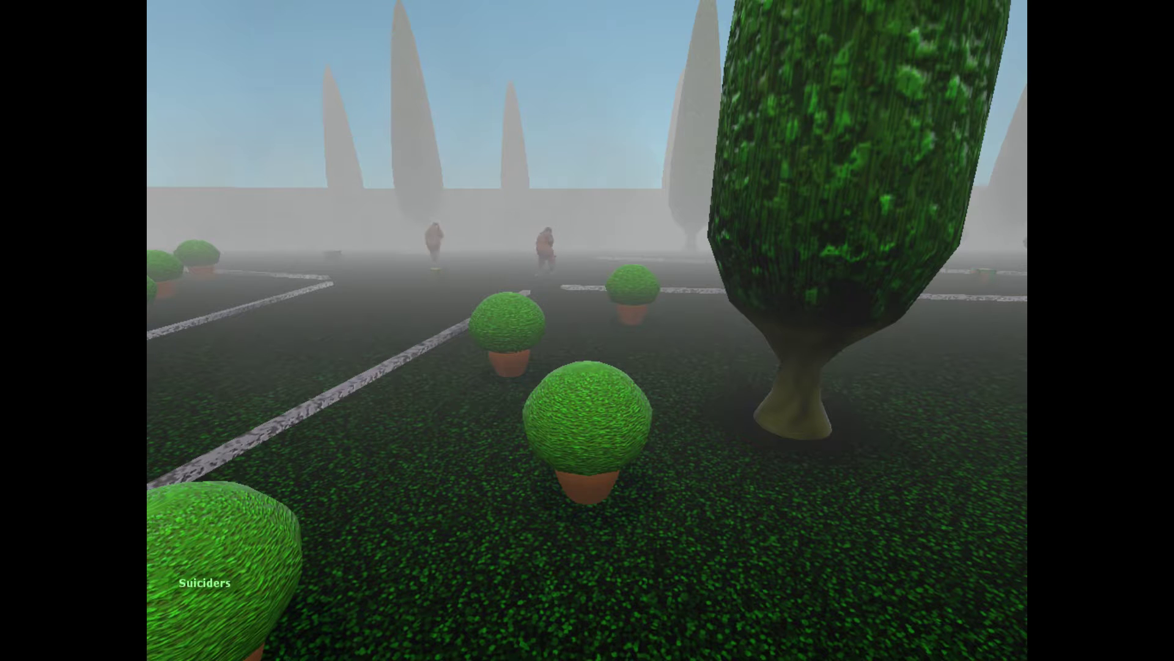
pyautogui.press('w')
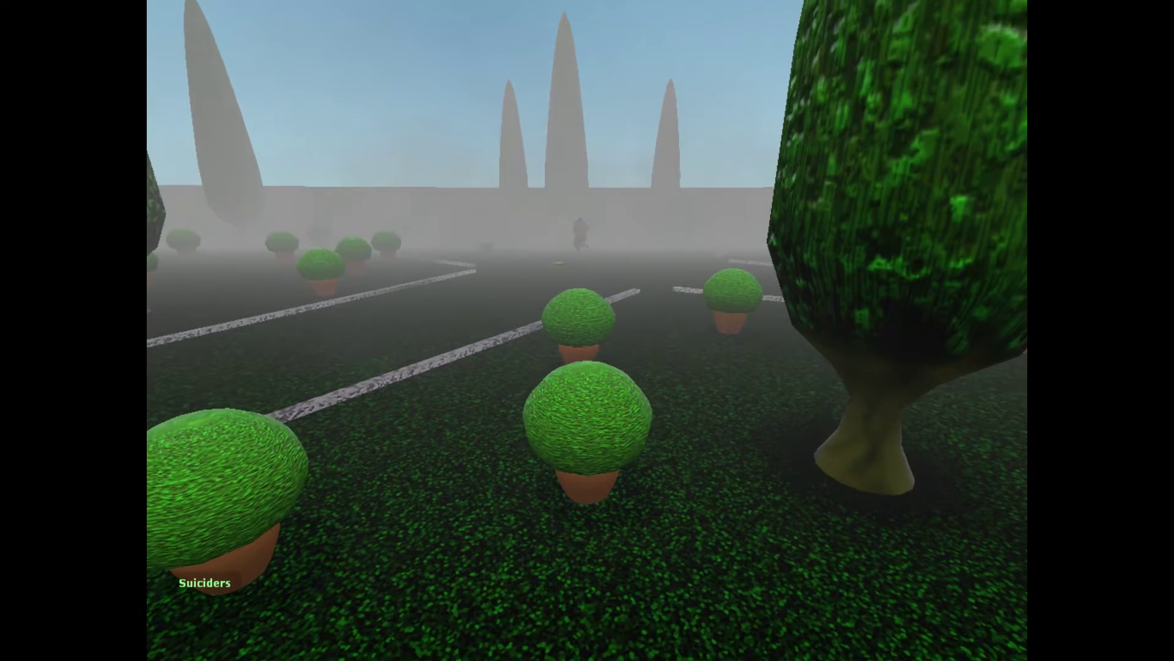
pyautogui.press('Tab')
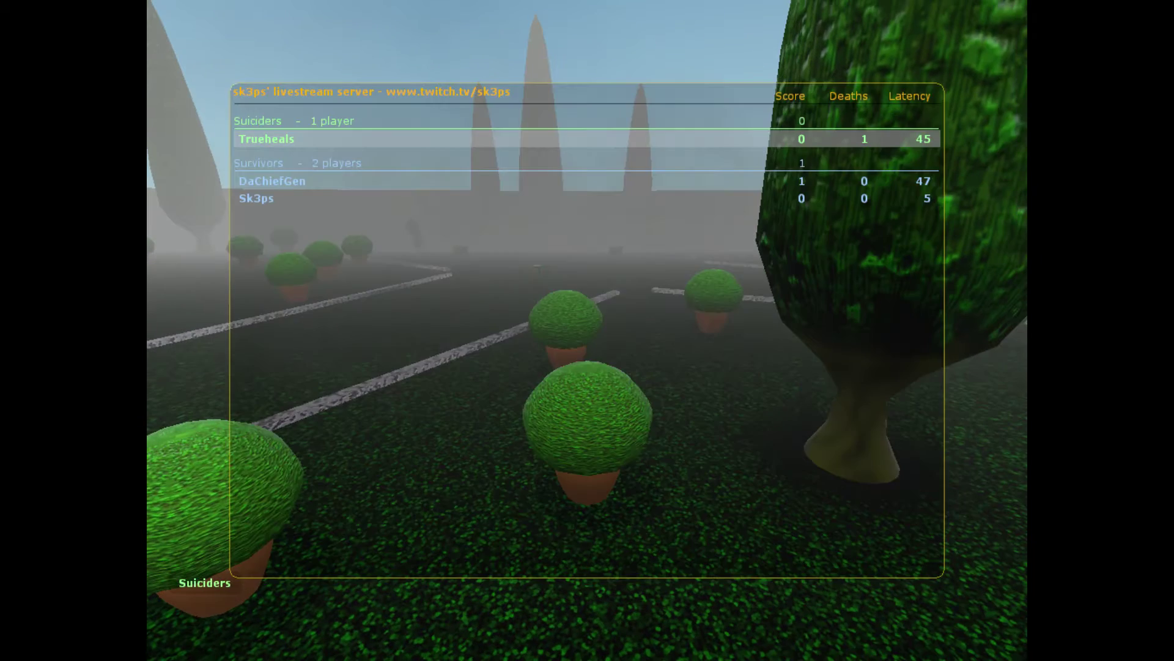
pyautogui.press('a')
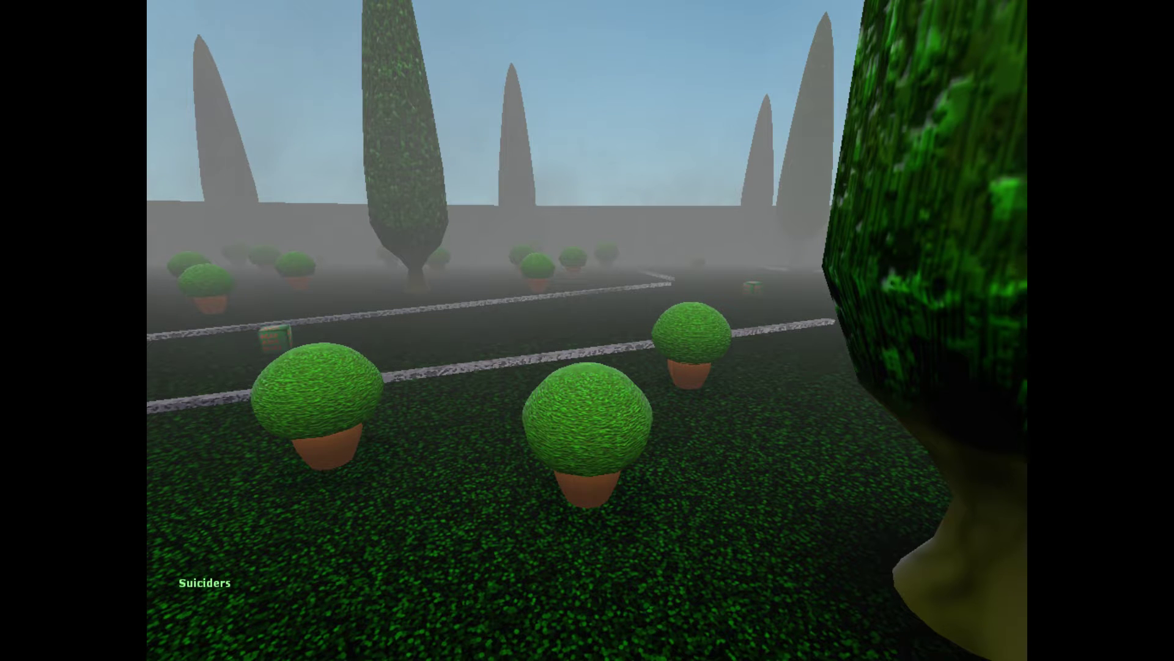
pyautogui.press('a')
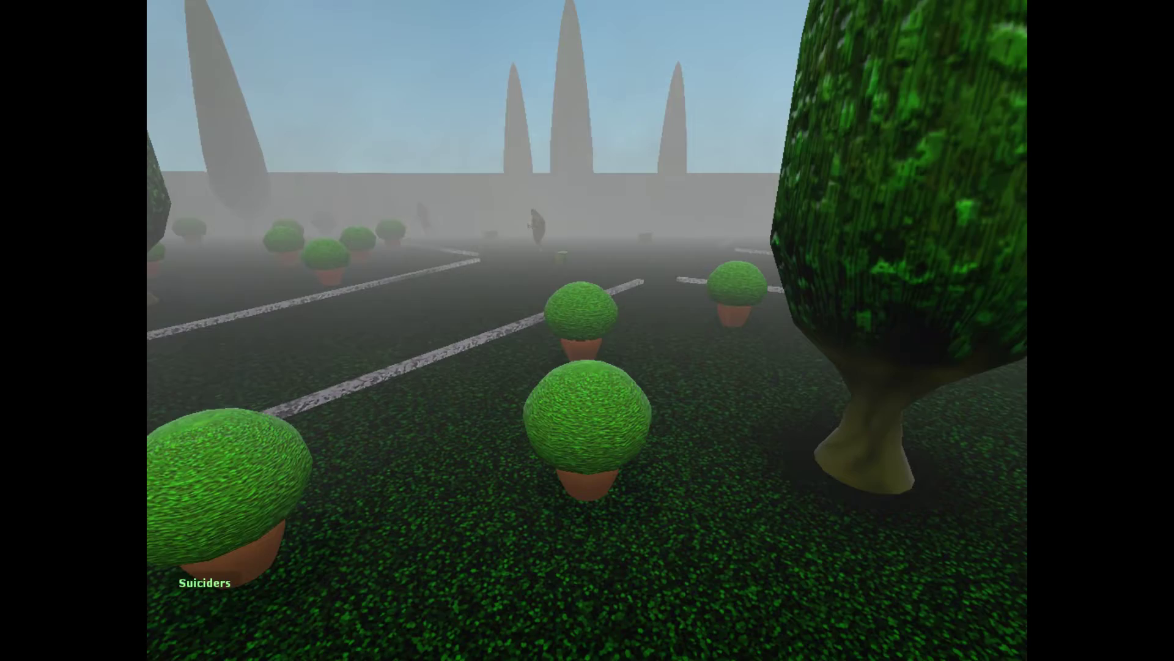
pyautogui.press('a')
pyautogui.press('d')
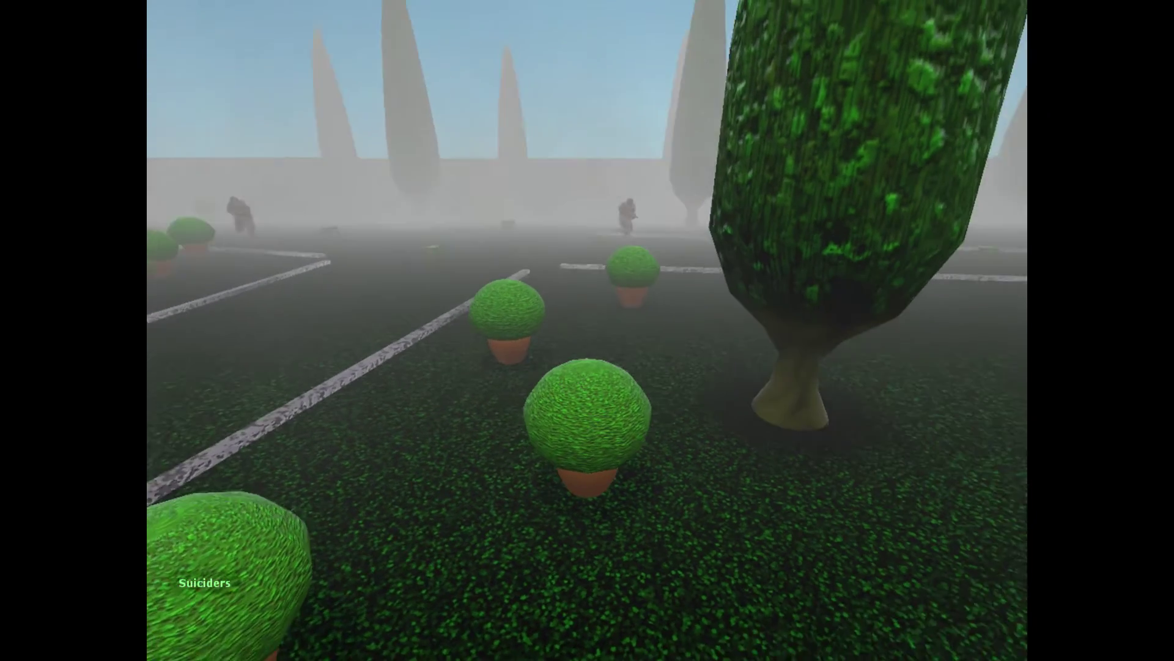
pyautogui.press('d')
pyautogui.press('d')
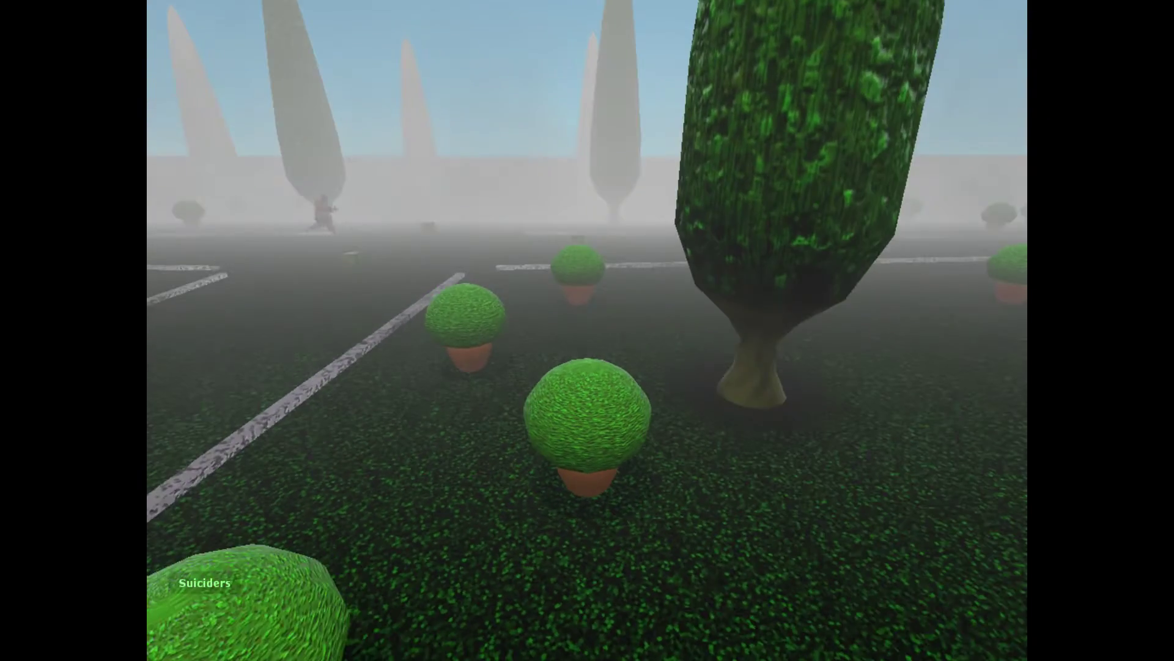
pyautogui.press('a')
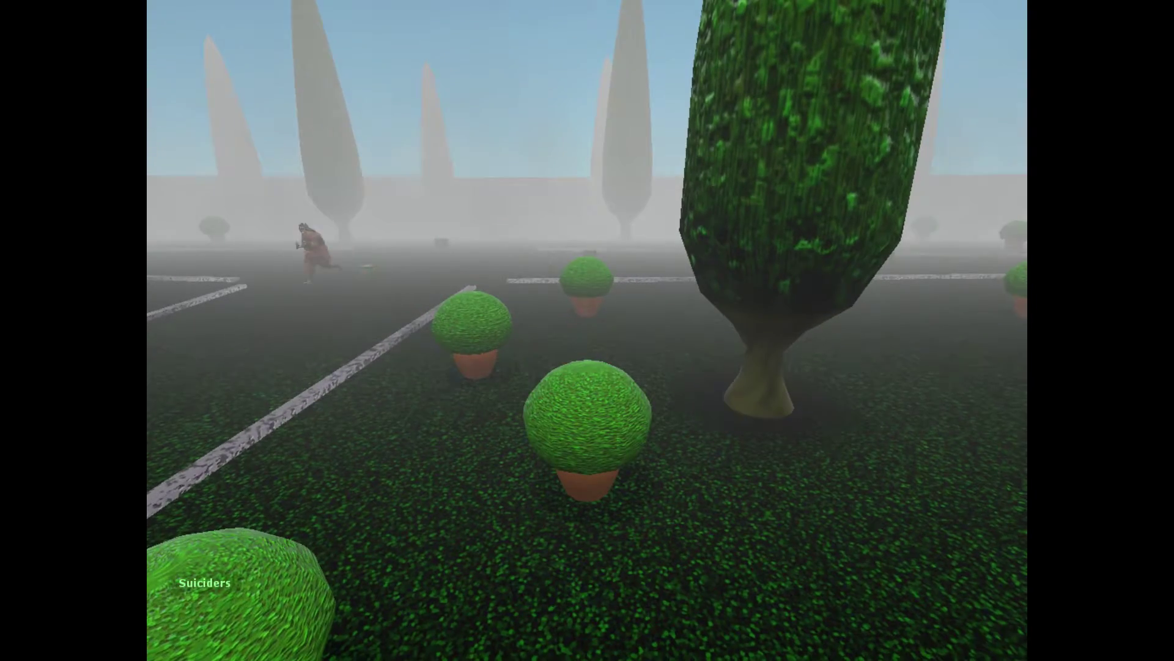
pyautogui.press('a')
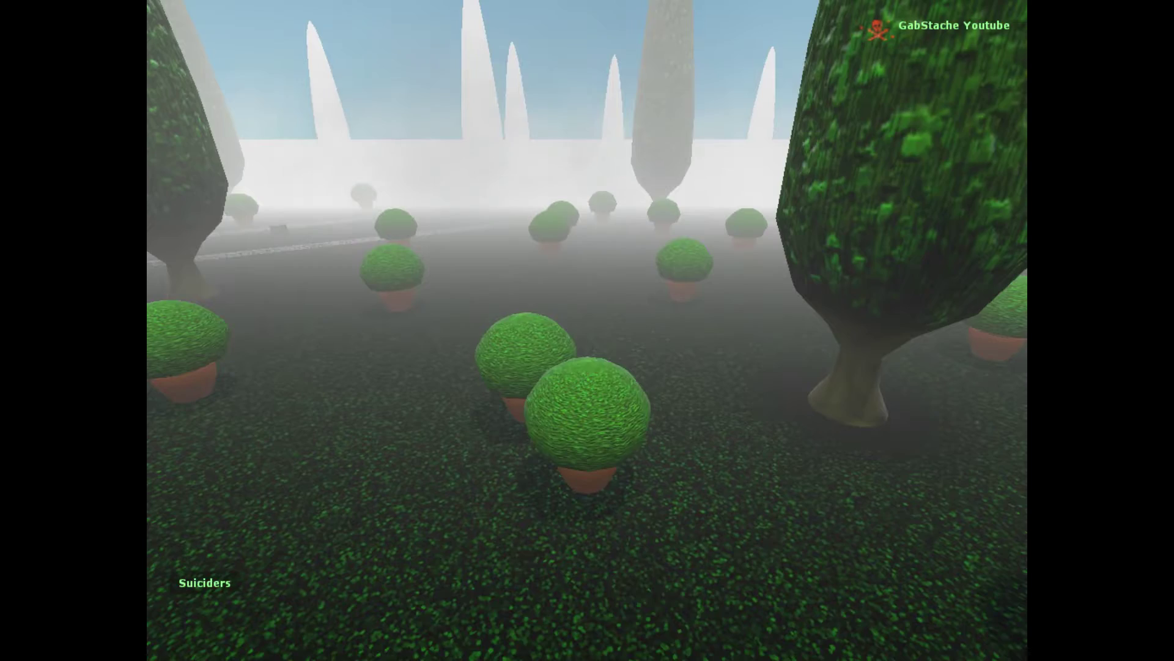
pyautogui.press('Tab')
pyautogui.press('Tab')
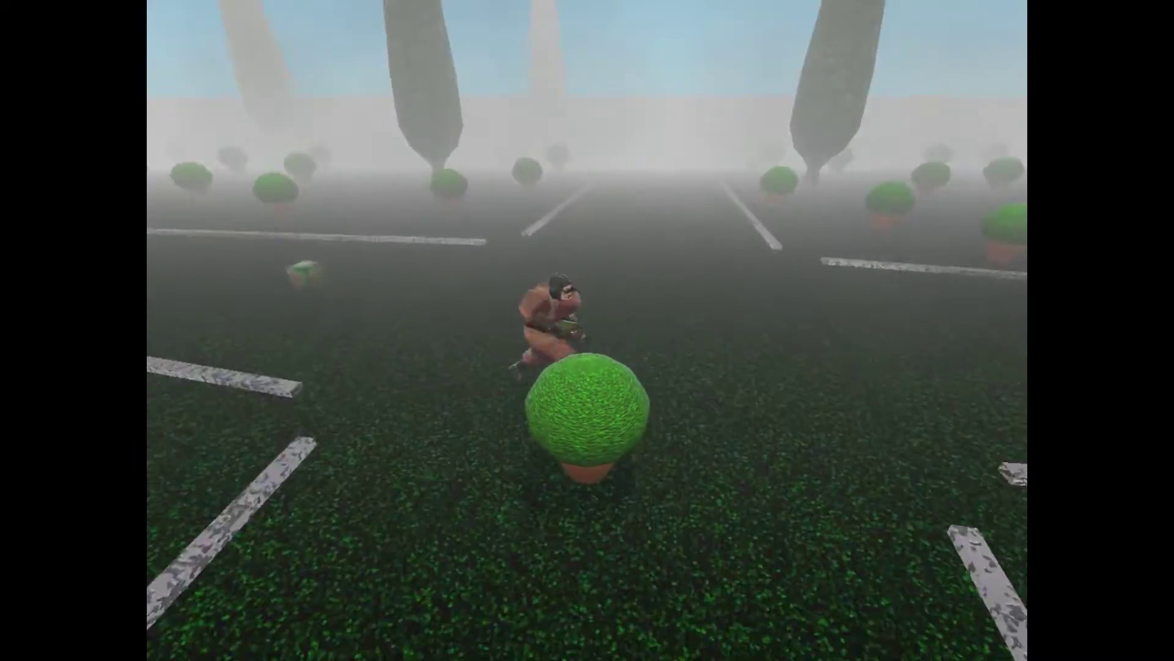
pyautogui.press('Tab')
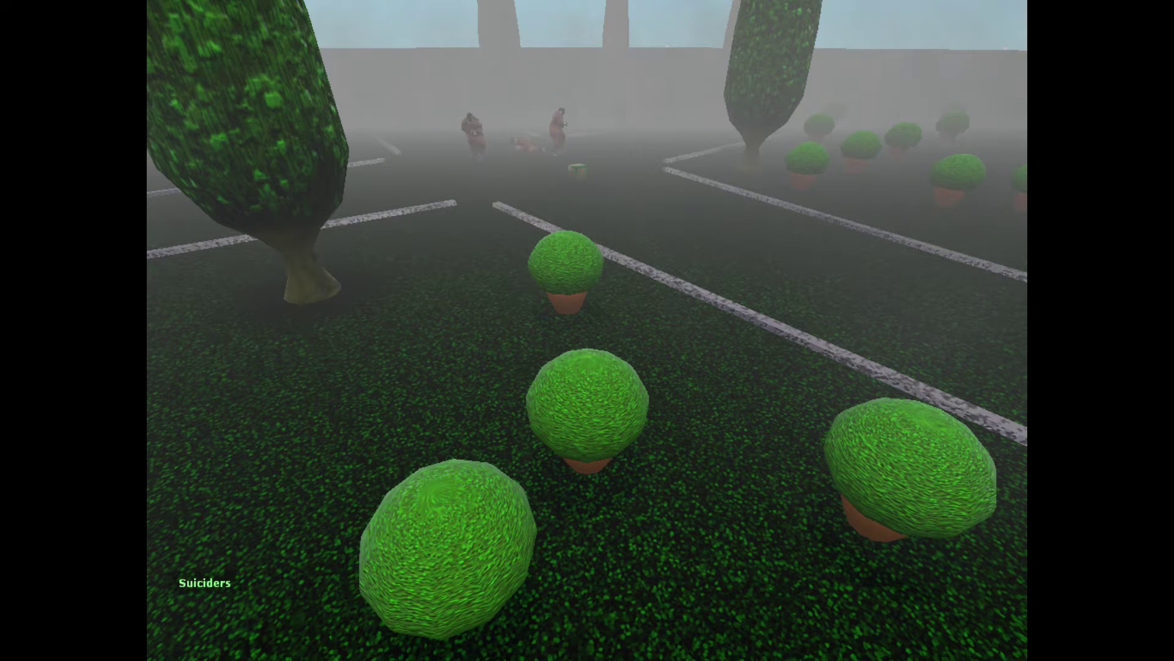
pyautogui.press('a')
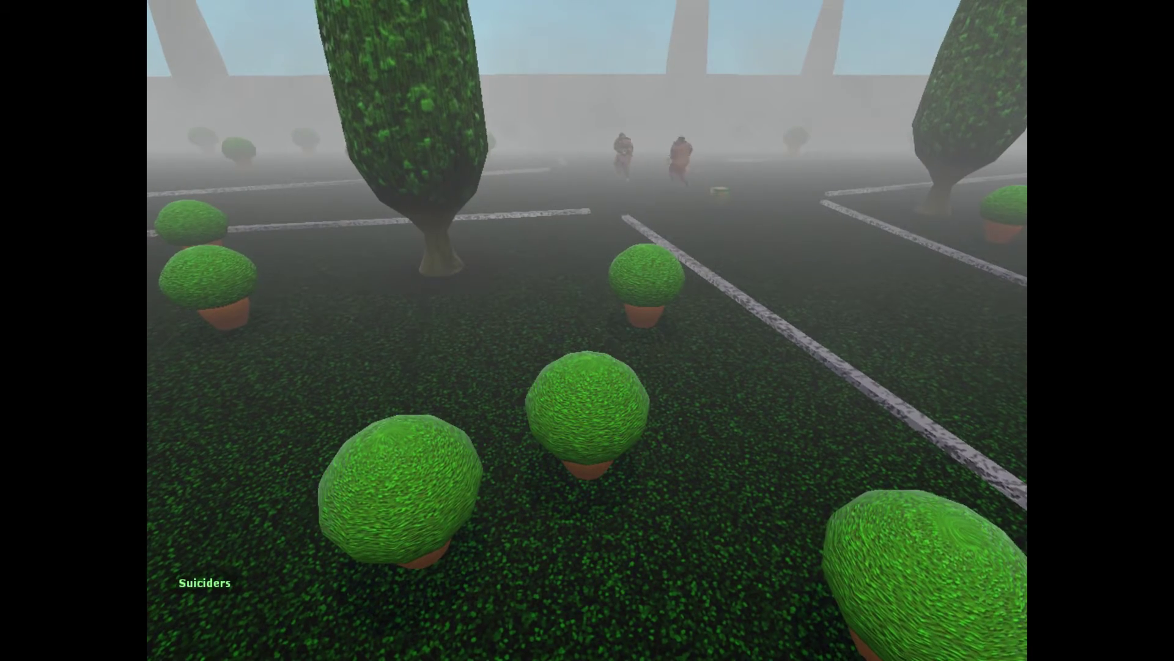
pyautogui.press('d')
pyautogui.press('w')
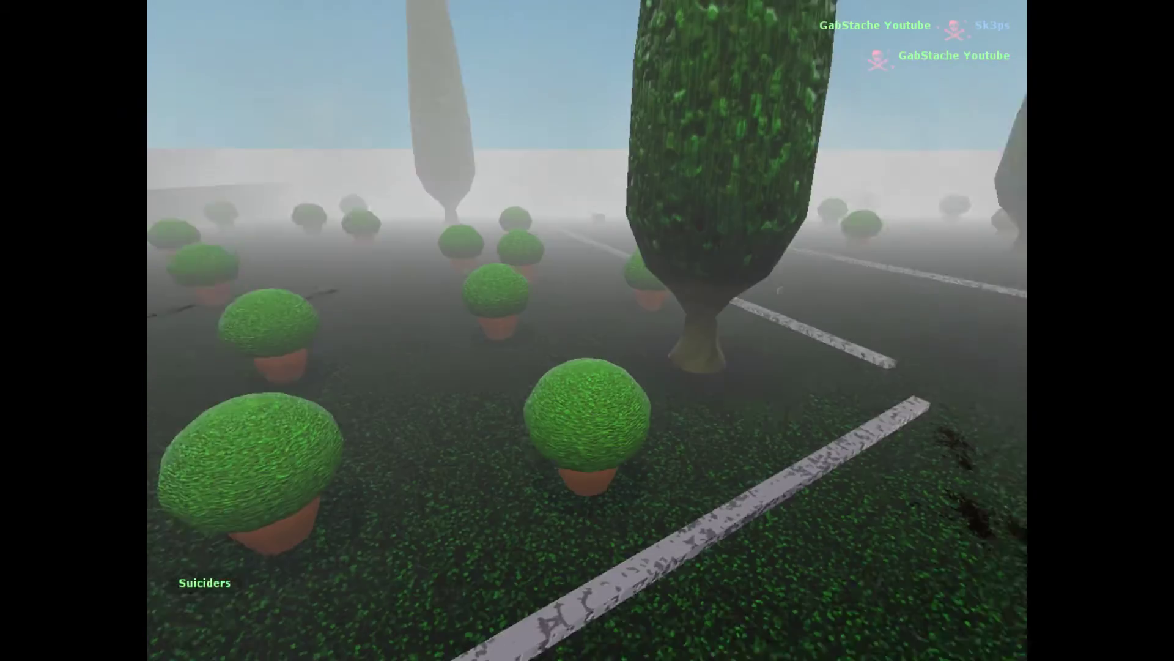
pyautogui.press('Tab')
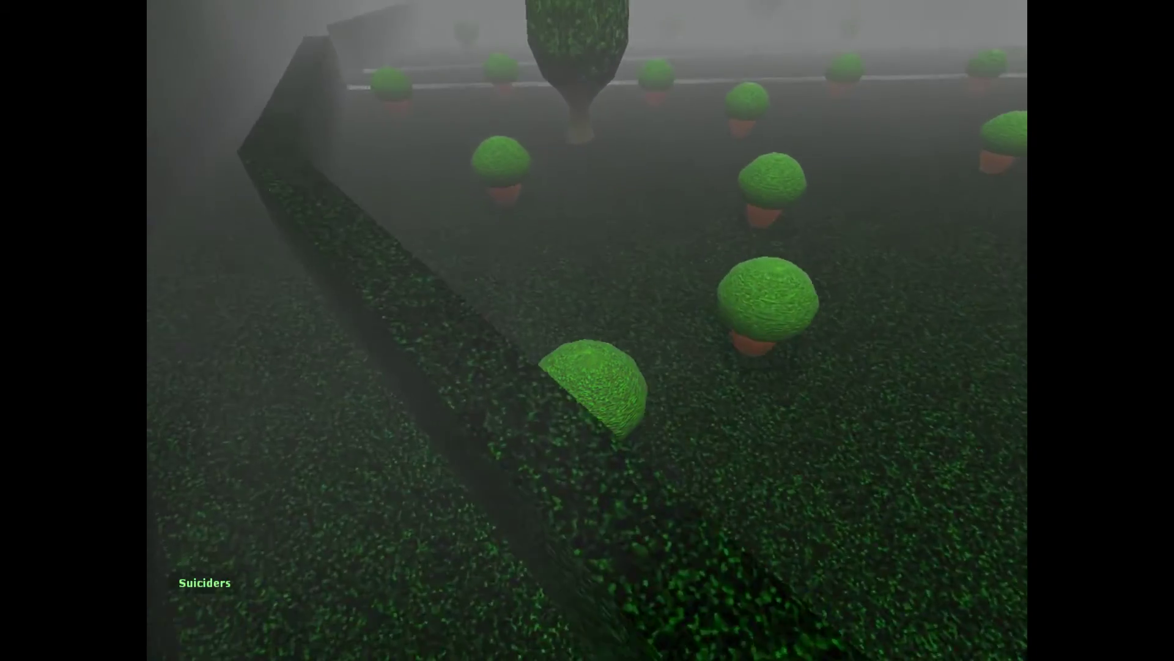
pyautogui.press('Tab')
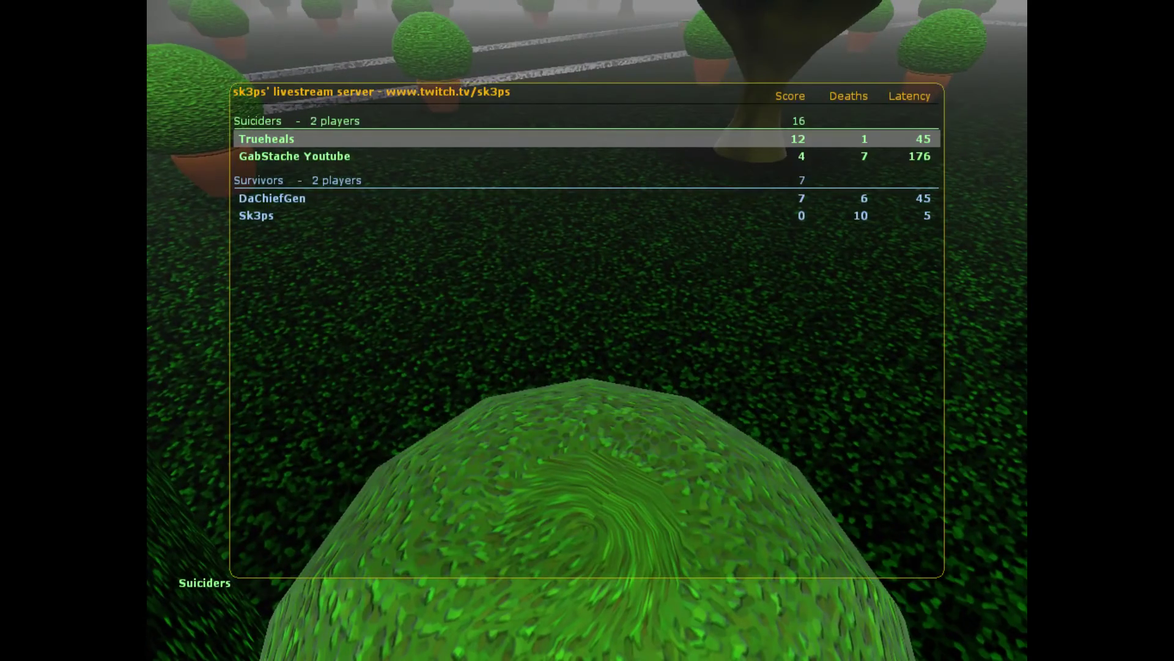